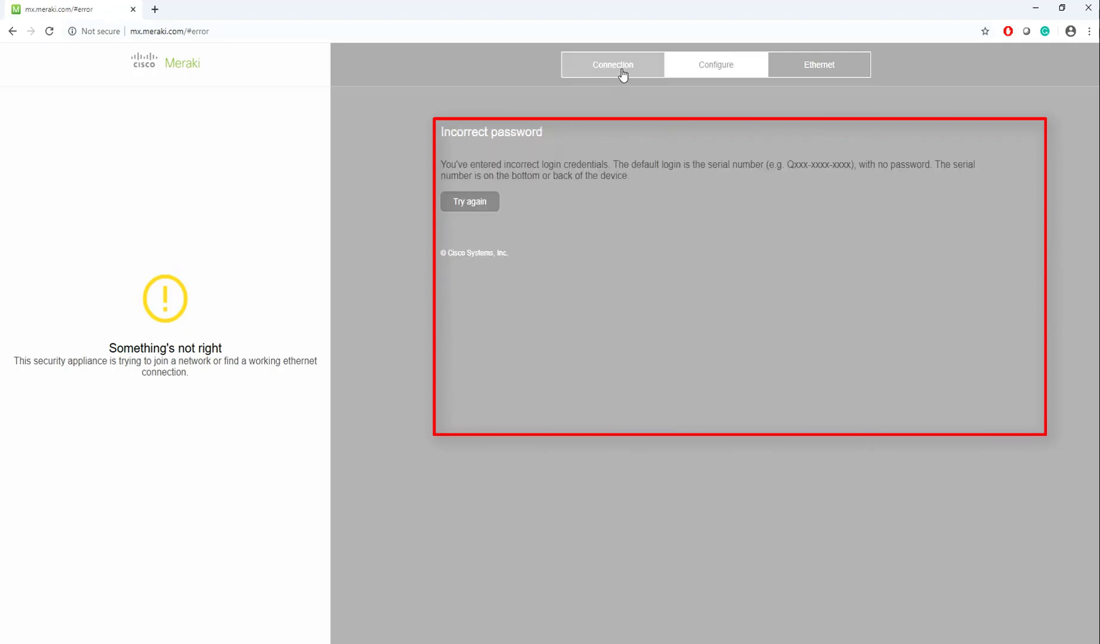
Sign in to the MX Configure area with the appliance serial number as username to reach Uplink configuration
left_click(641, 76)
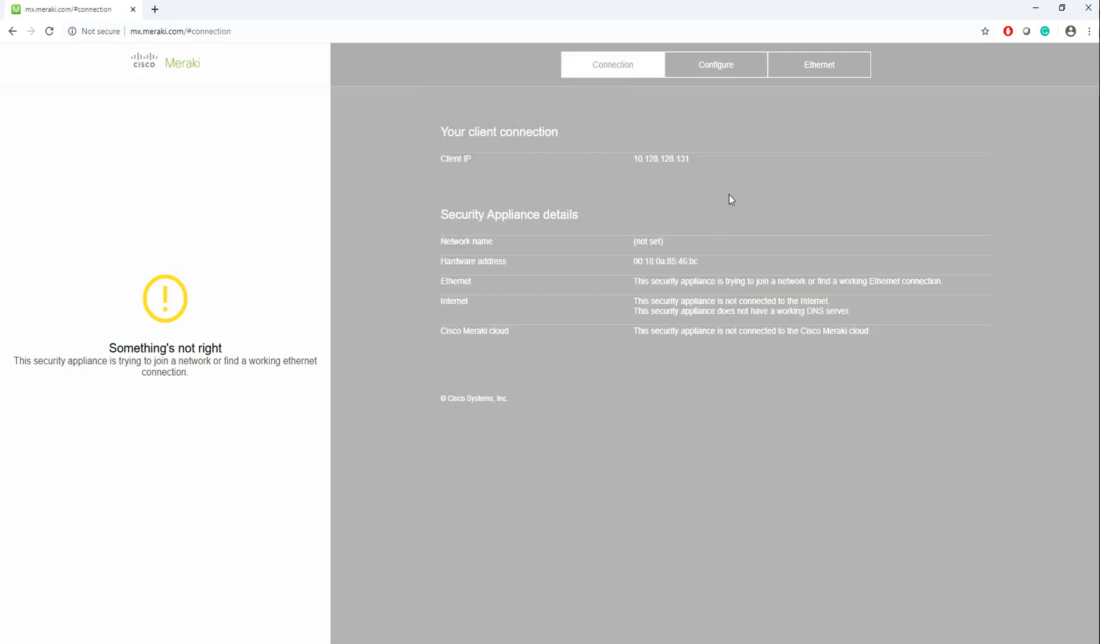
left_click(711, 71)
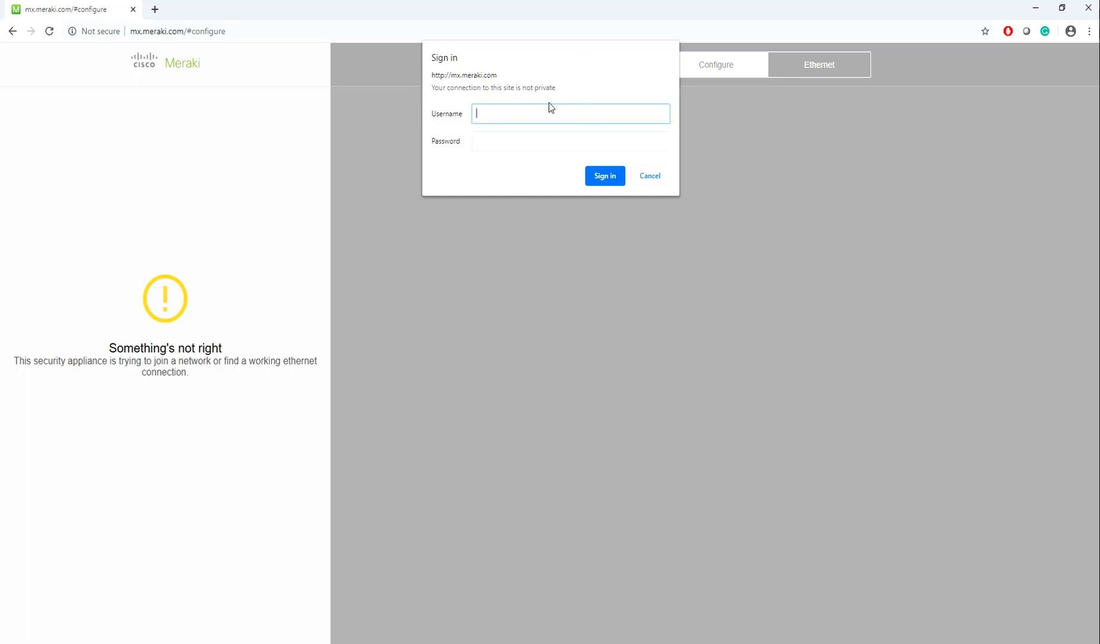
type("Q")
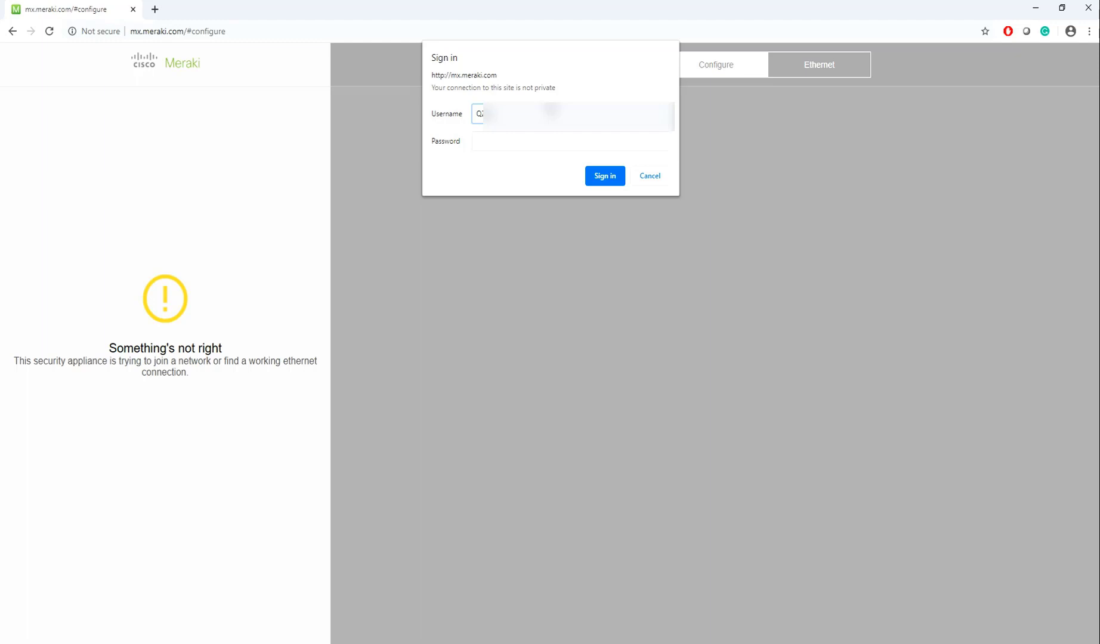
type("2********")
left_click(607, 176)
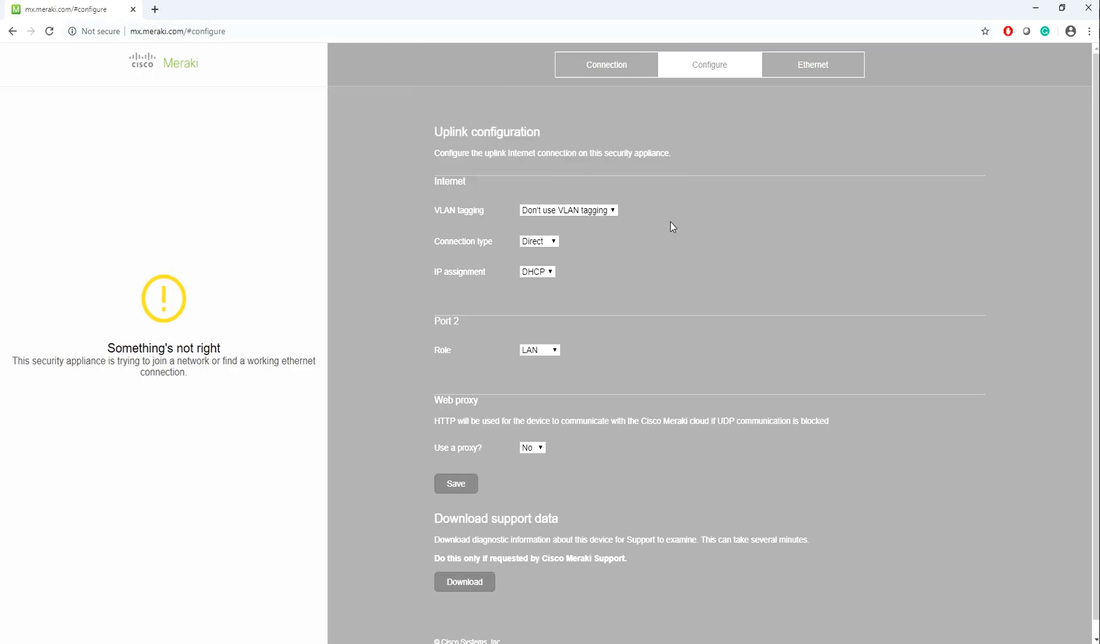
scroll(537, 279, "down", 1)
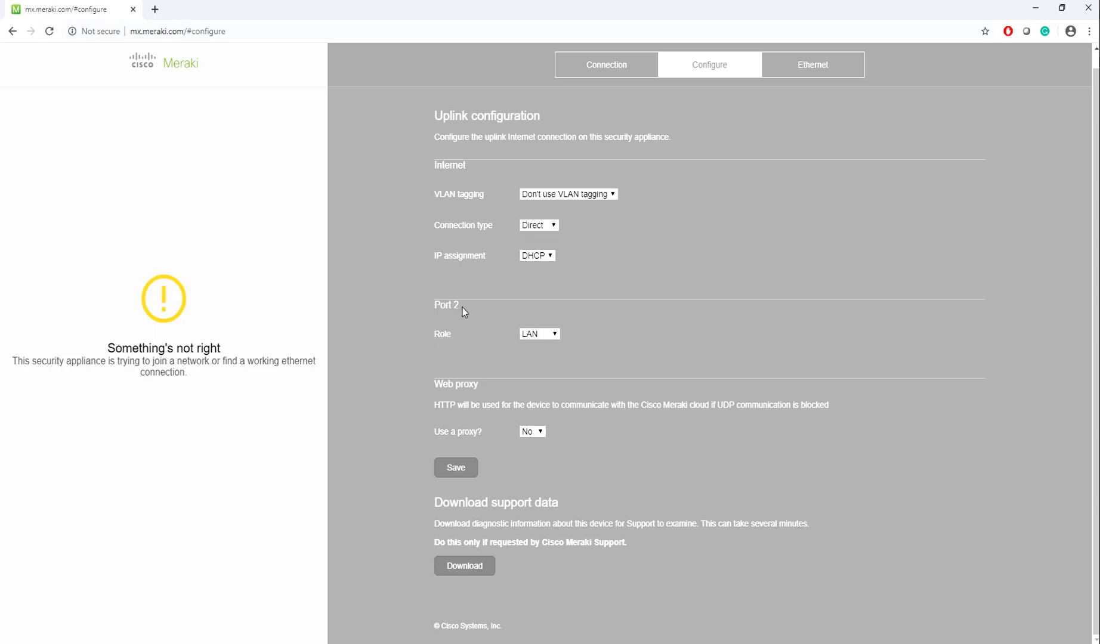
left_click(537, 338)
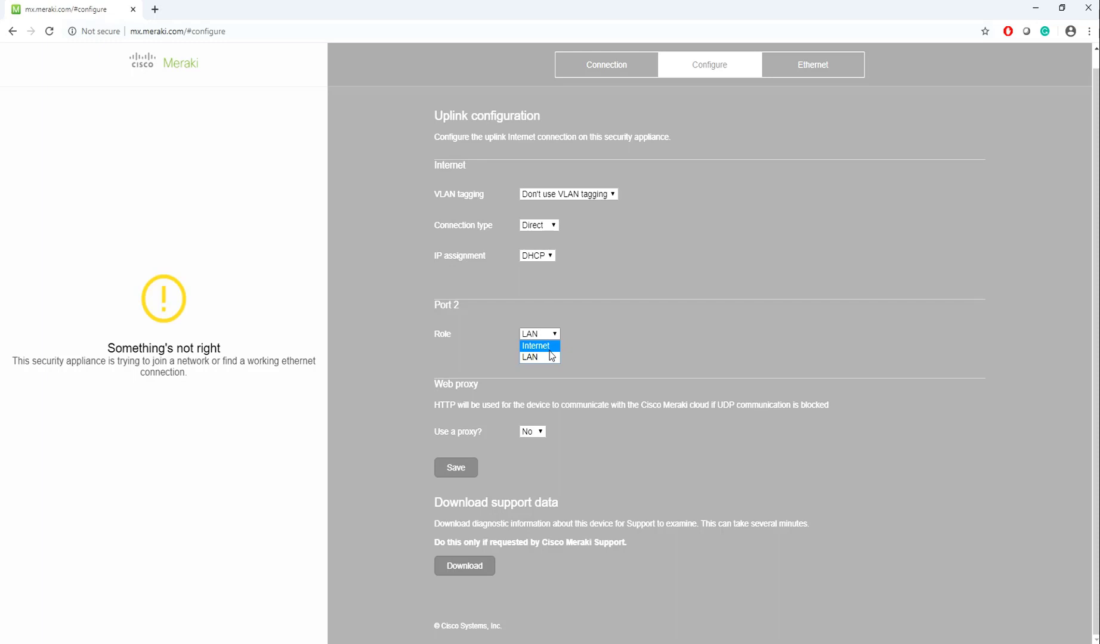
left_click(592, 308)
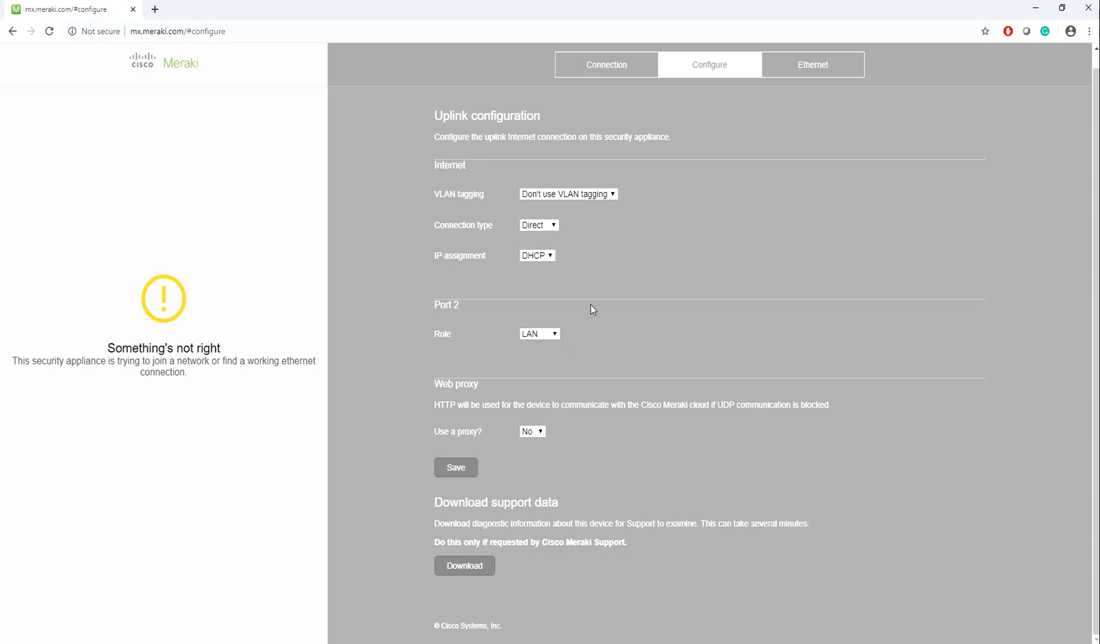
Make the uplink Static: address 192.168.3.200, gateway 192.168.3.1, DNS servers 8.8.8.8 and 4.4.4.4
left_click(534, 279)
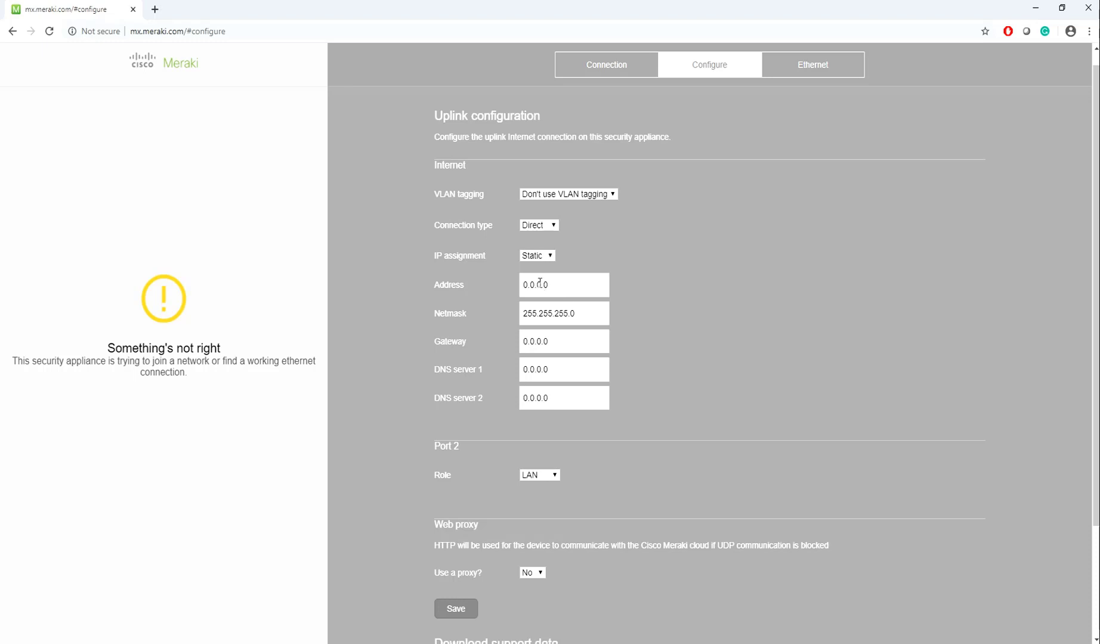
triple_click(540, 284)
type("192.168")
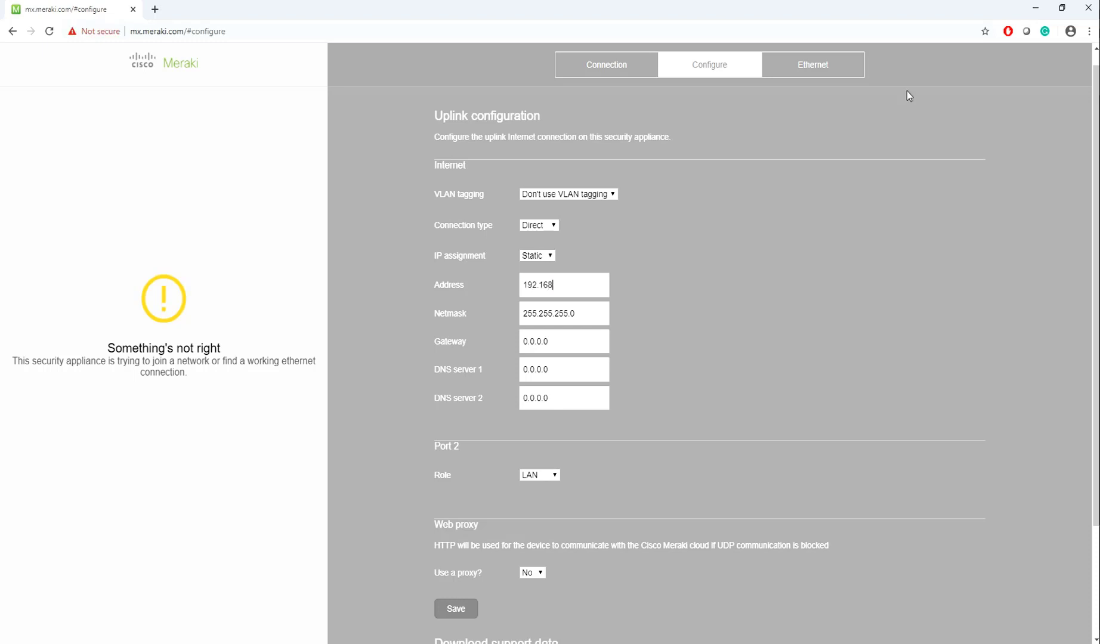
type(".3.200")
key("Tab")
key("Tab")
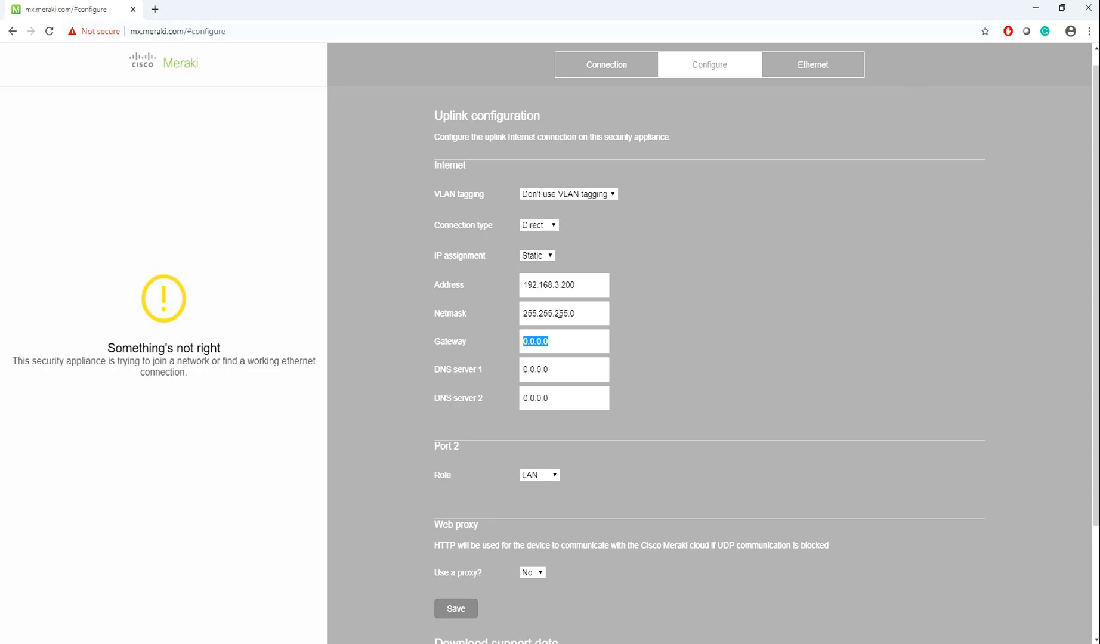
type("192.168.3.1")
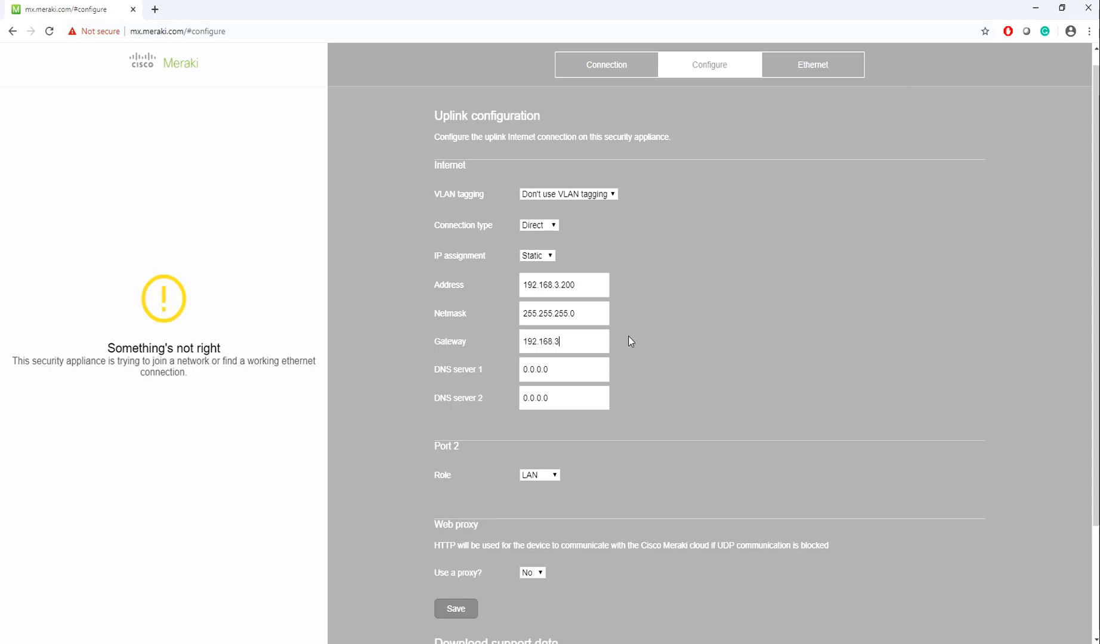
double_click(561, 372)
type("8.8.8.8")
double_click(546, 404)
type("4.4.4.4")
scroll(543, 484, "down", 3)
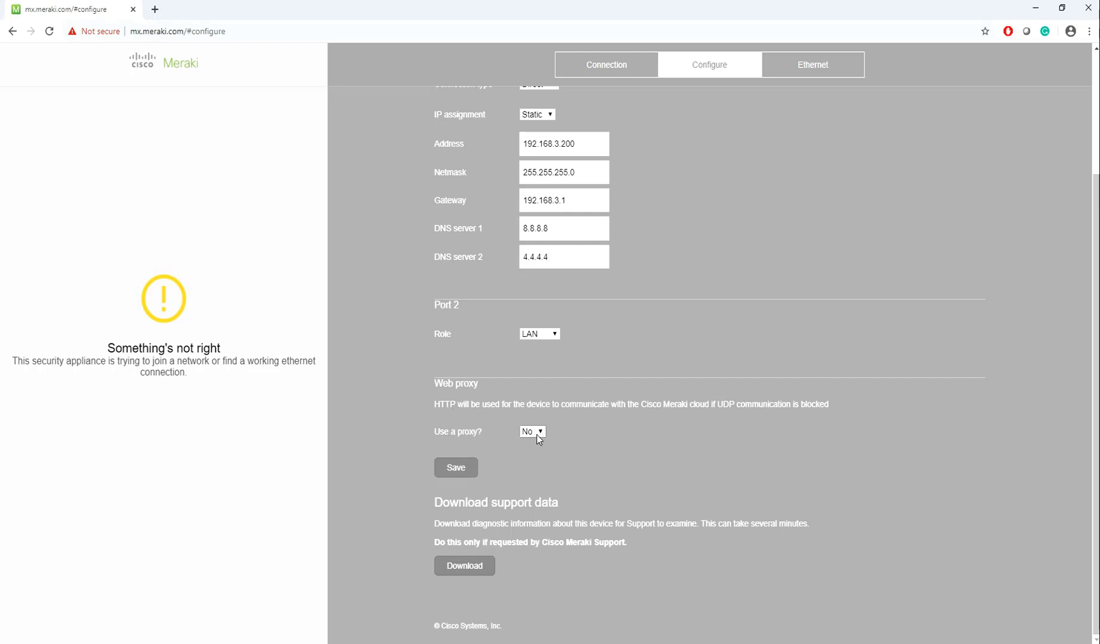
Save the static uplink configuration so the MX applies it
left_click(457, 469)
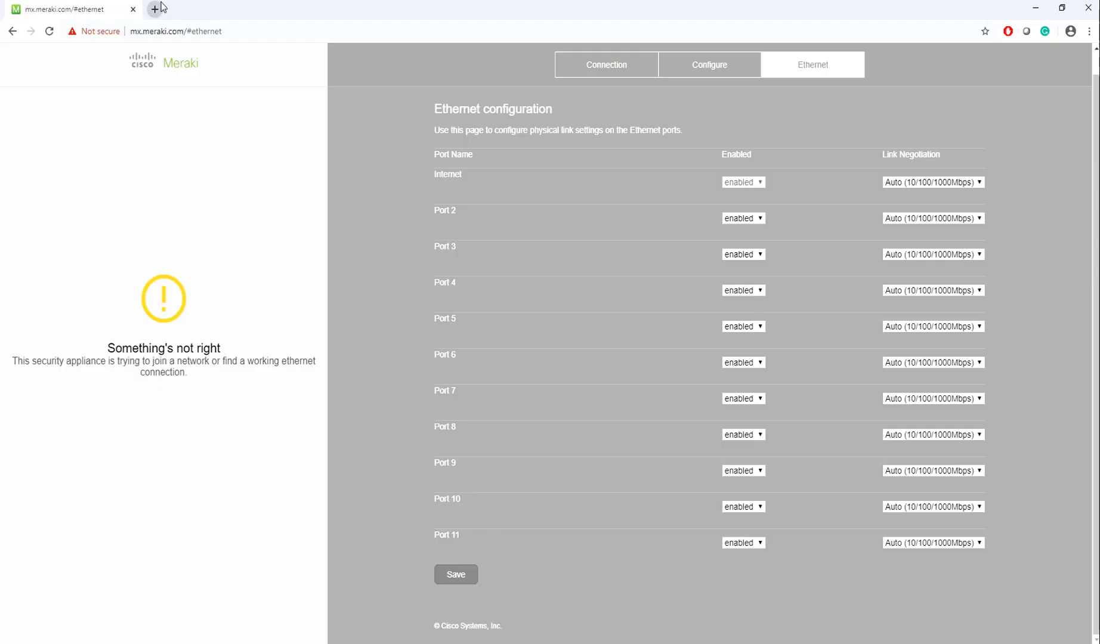
Log in to the Meraki Dashboard from meraki.cisco.com, reaching the Hotel Sarina Clients page
left_click(162, 9)
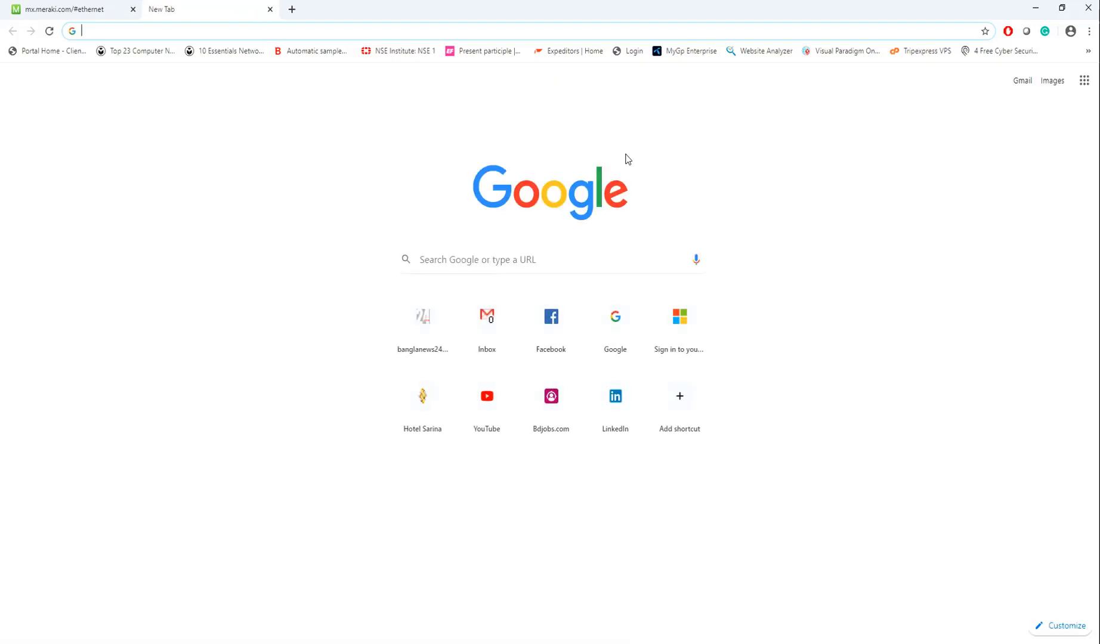
type("meraki.")
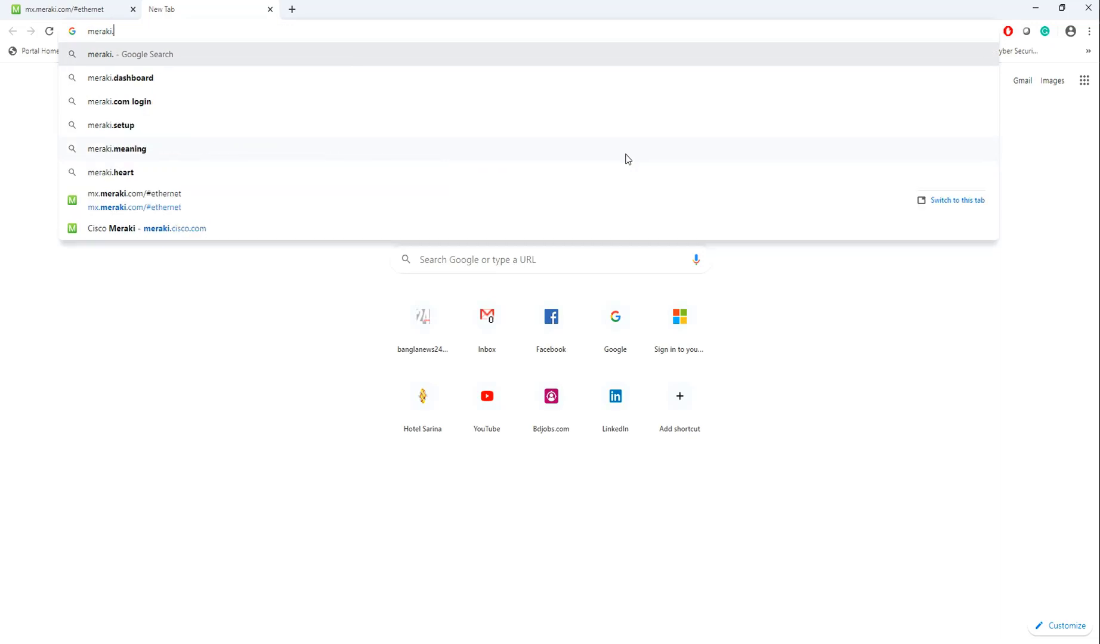
type("cisco")
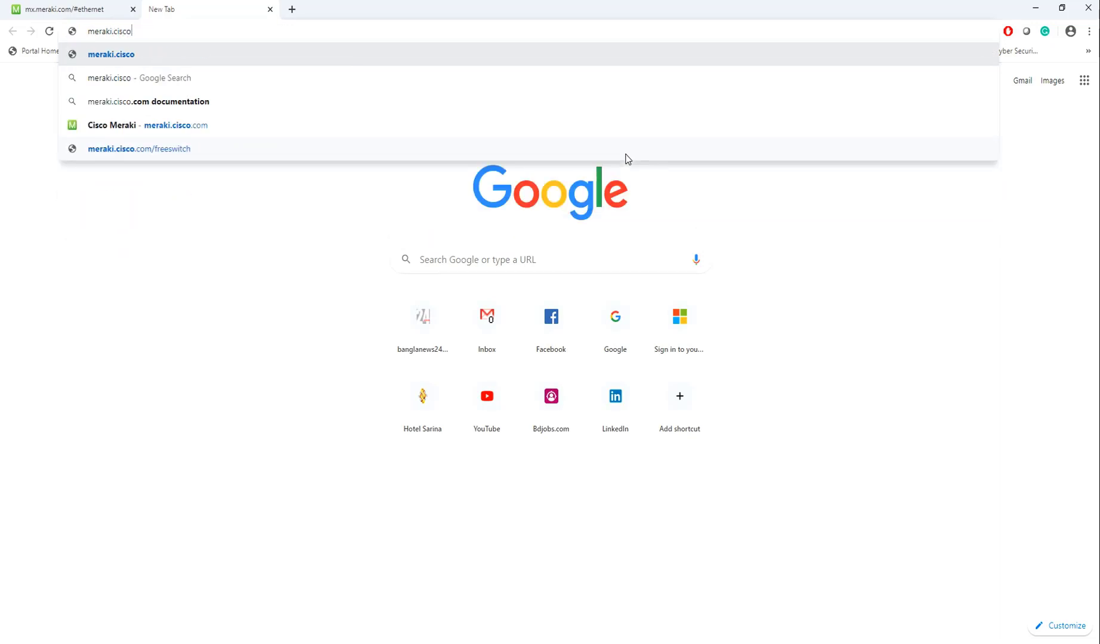
type(".com")
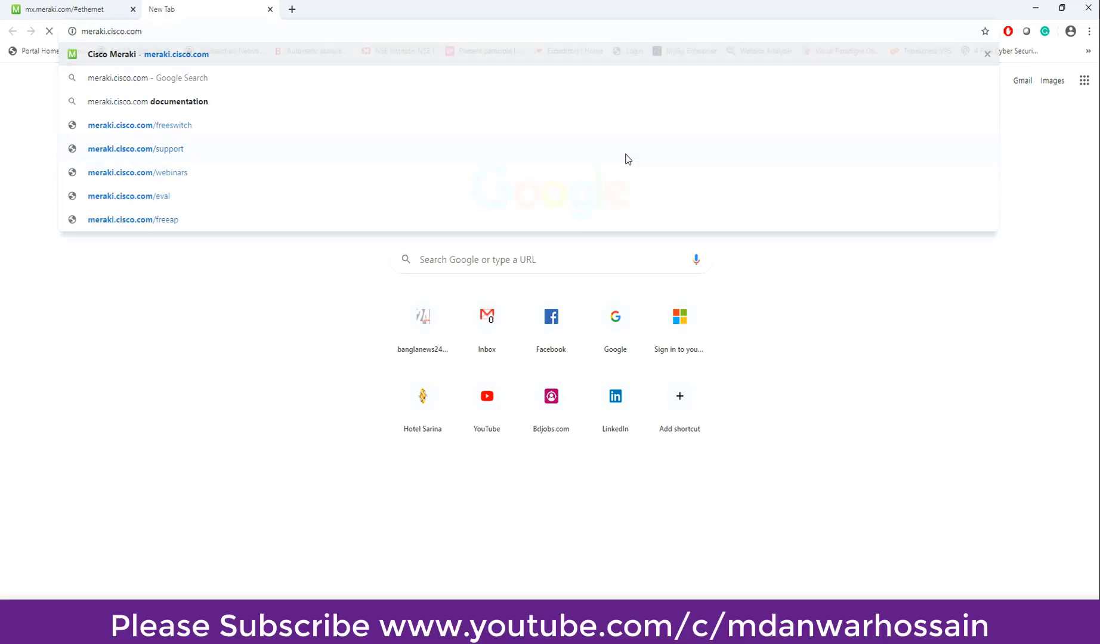
key("Return")
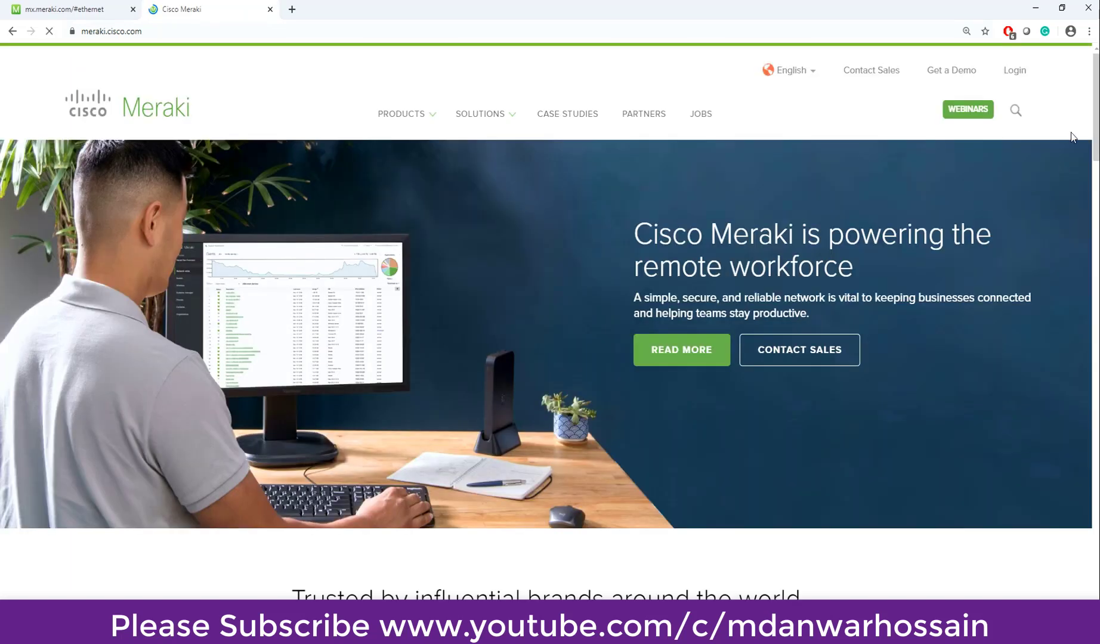
left_click(1016, 71)
left_click(326, 274)
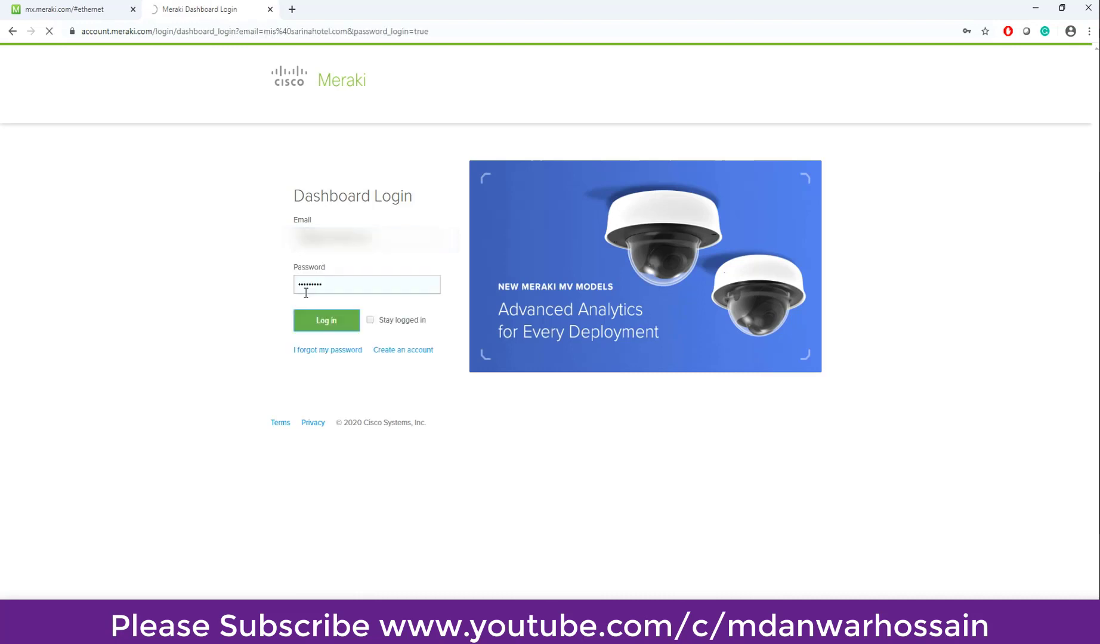
left_click(320, 321)
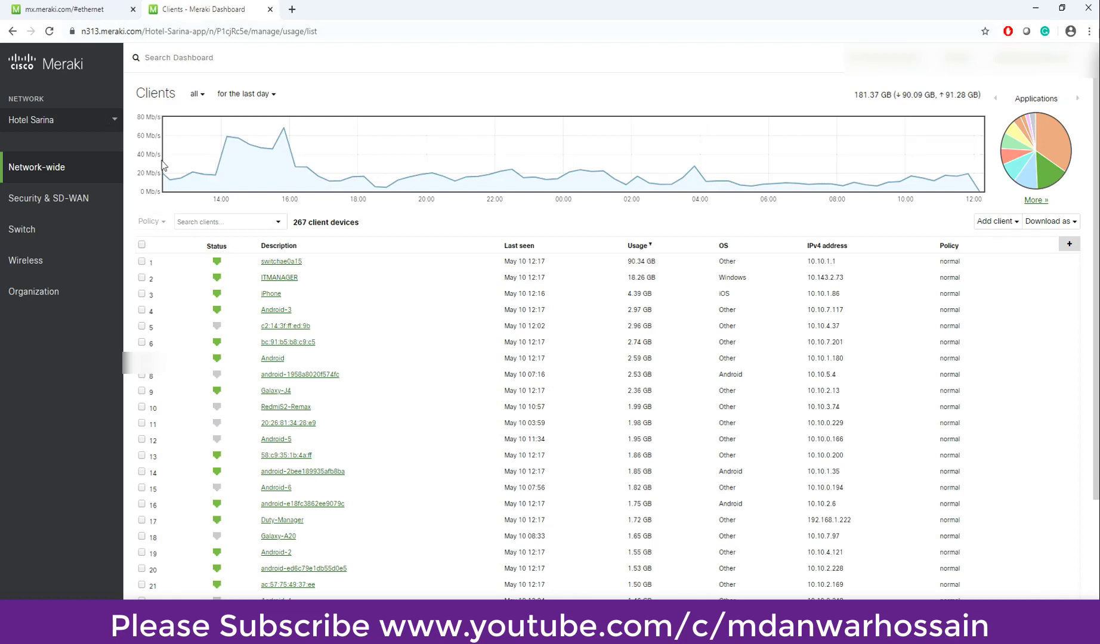
Check under Security & SD-WAN > Appliance status > Uplink that WAN 1 is active with a static IP, then view Summary
mouse_move(81, 191)
left_click(170, 222)
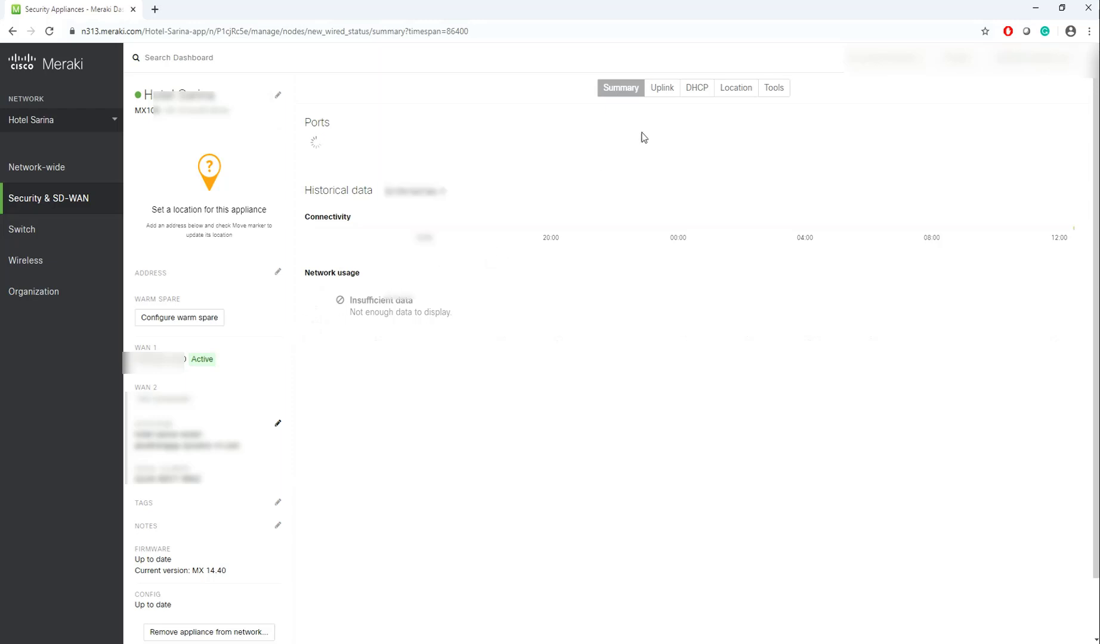
left_click(662, 88)
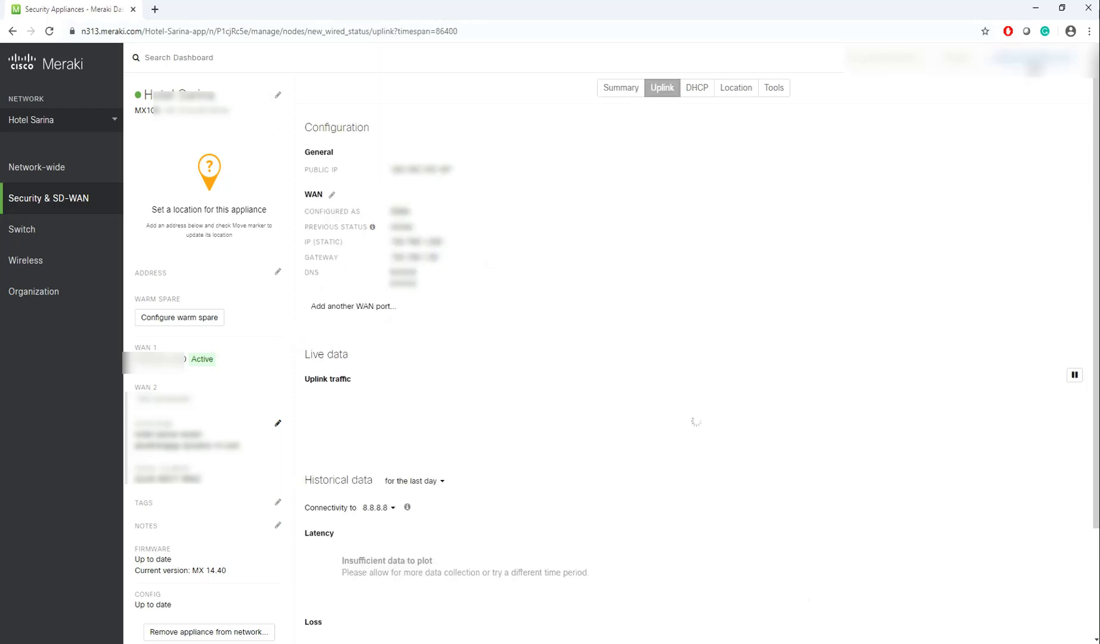
left_click(620, 88)
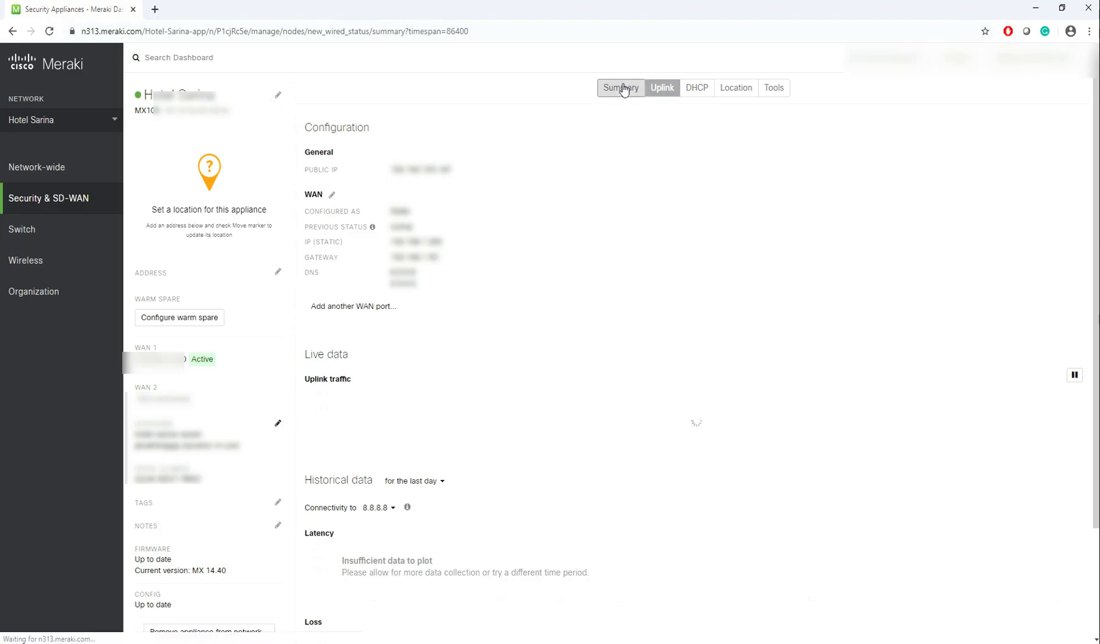